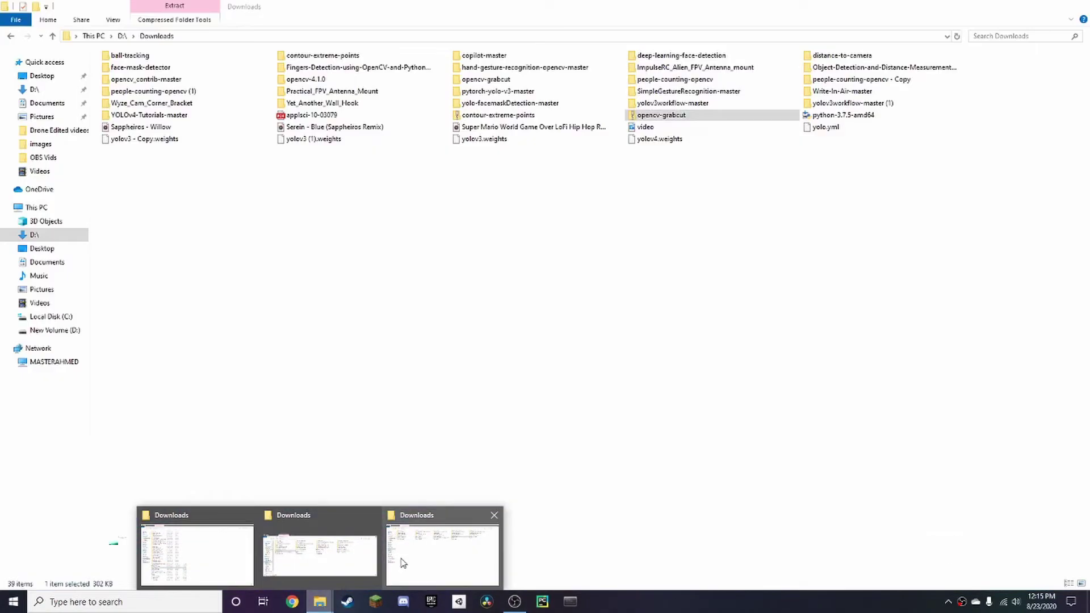
- Extract opencv-grabcut.zip into the suggested folder, replacing the existing files
click(403, 562)
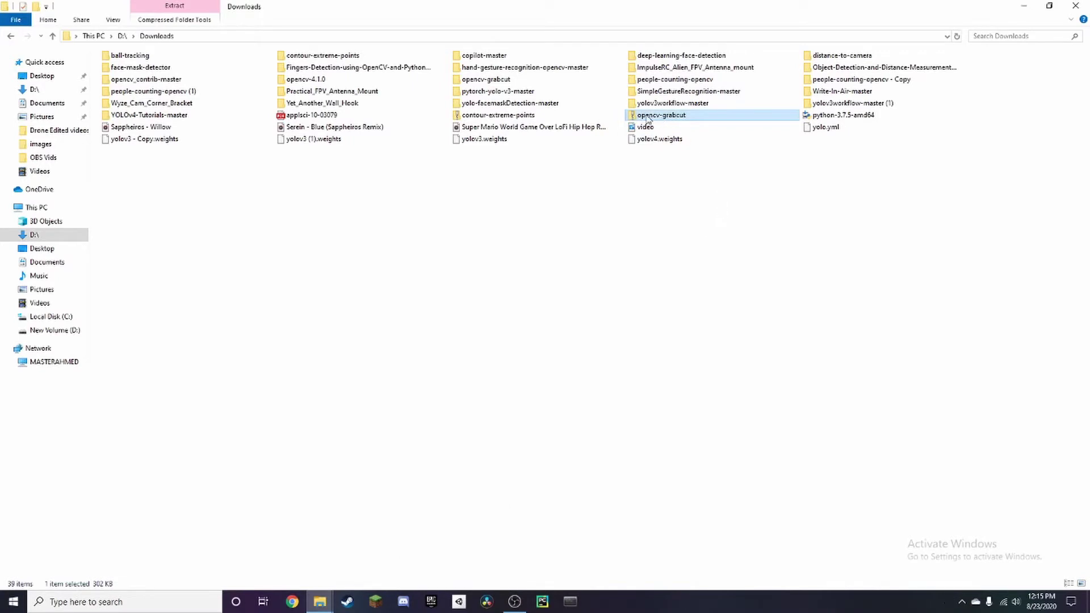
right_click(668, 115)
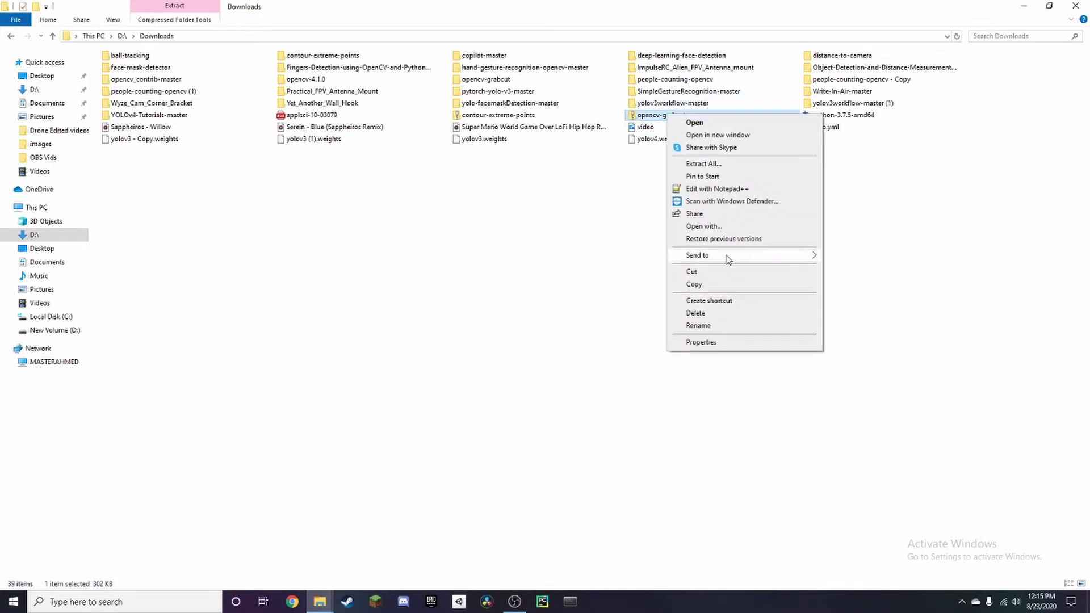
click(714, 164)
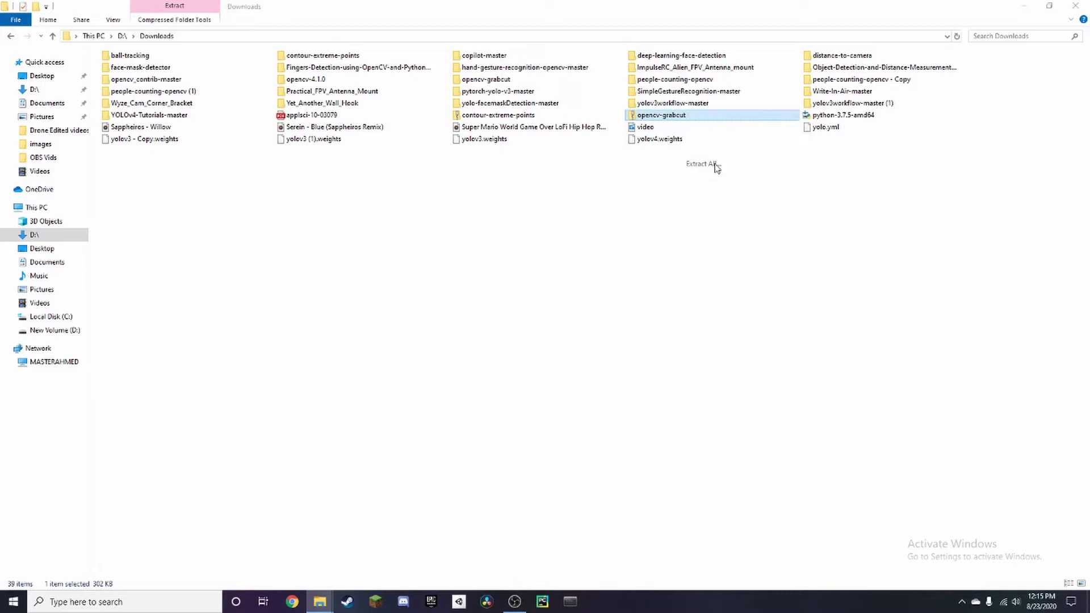
click(644, 411)
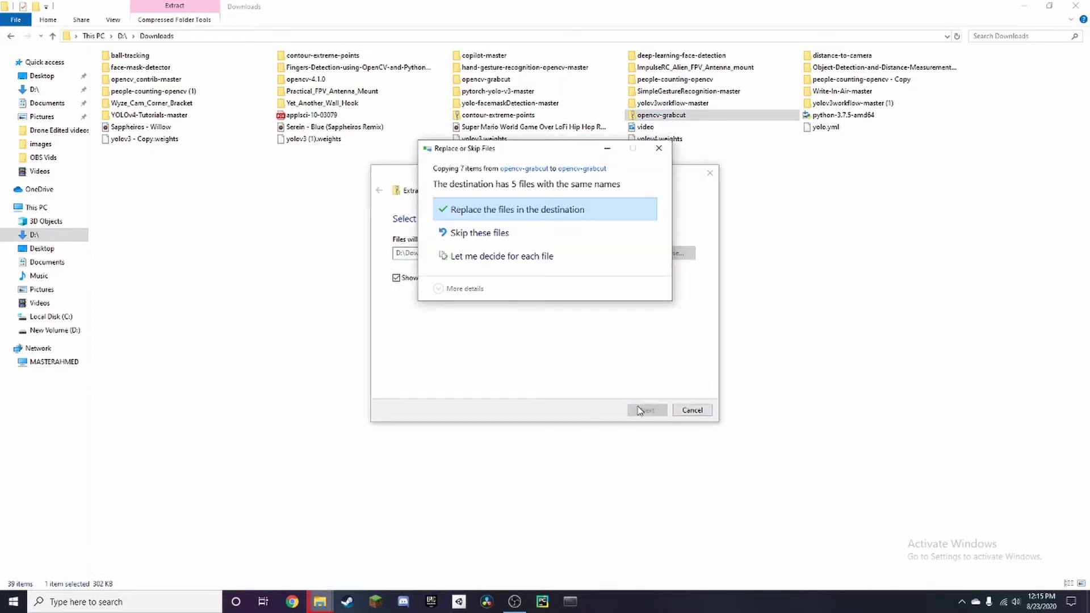
click(516, 214)
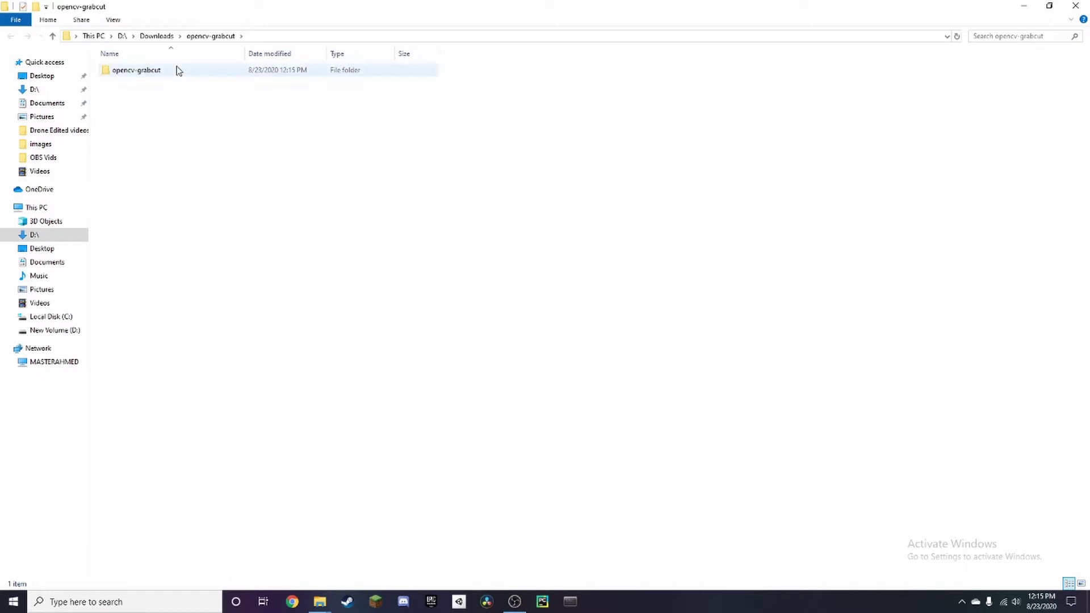
- Browse the inner opencv-grabcut images folder, then return and select the grabcut_bbox script
double_click(177, 71)
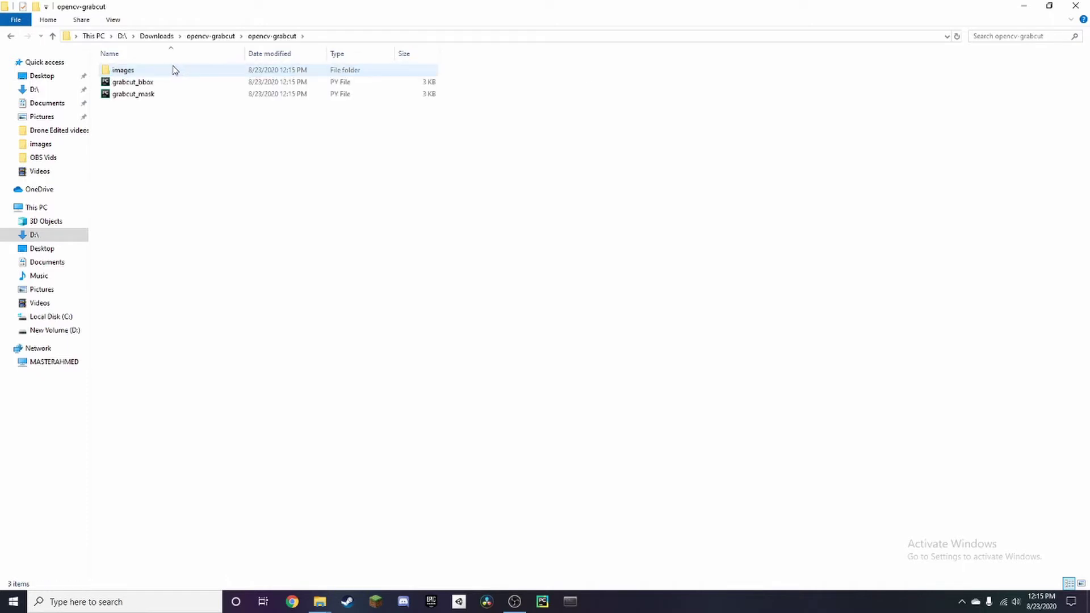
double_click(171, 70)
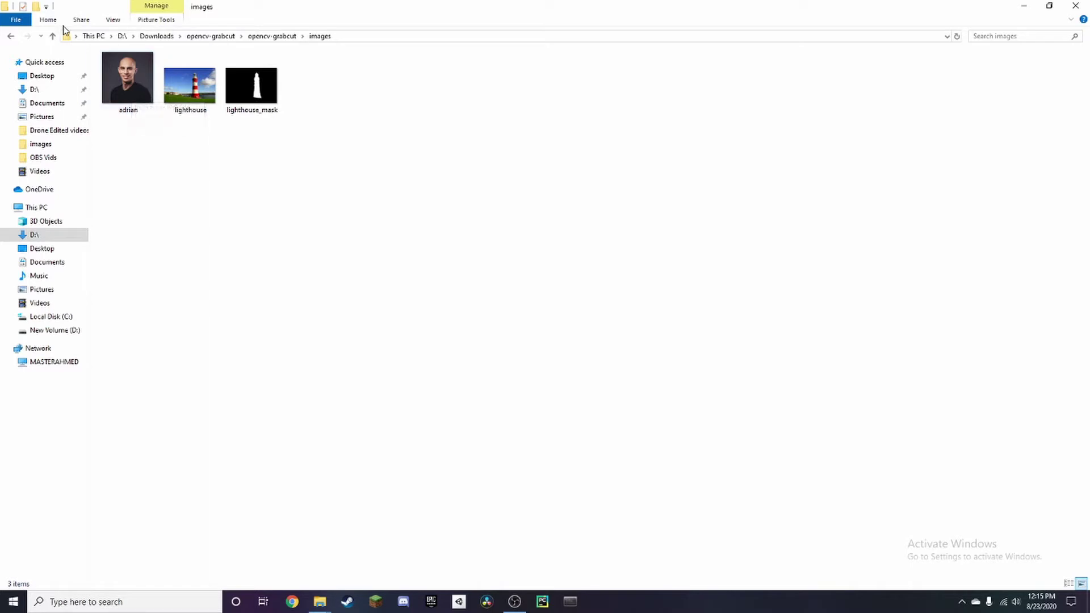
click(13, 38)
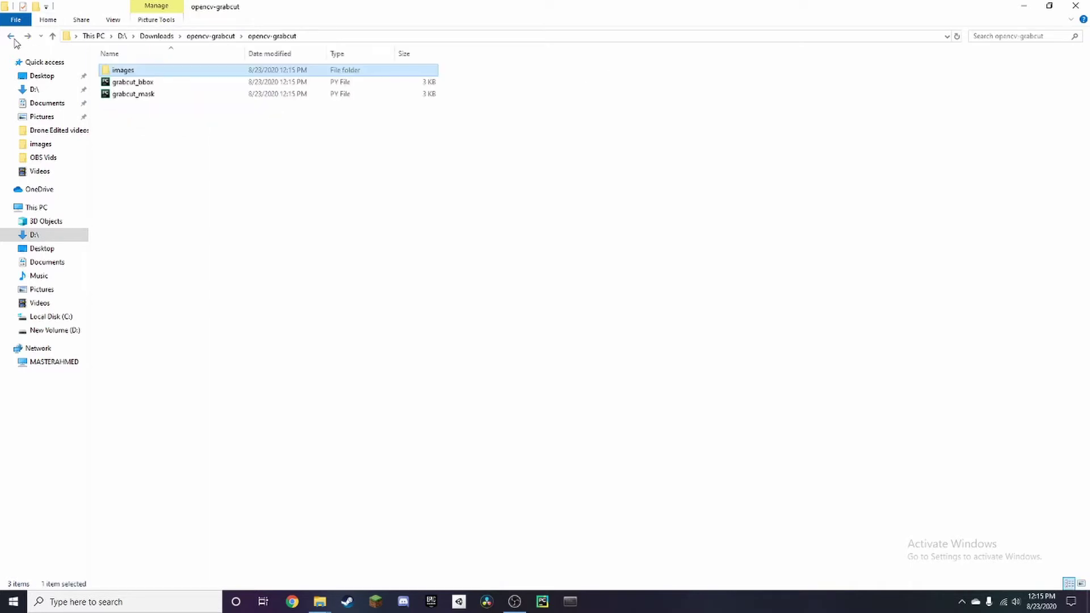
click(183, 85)
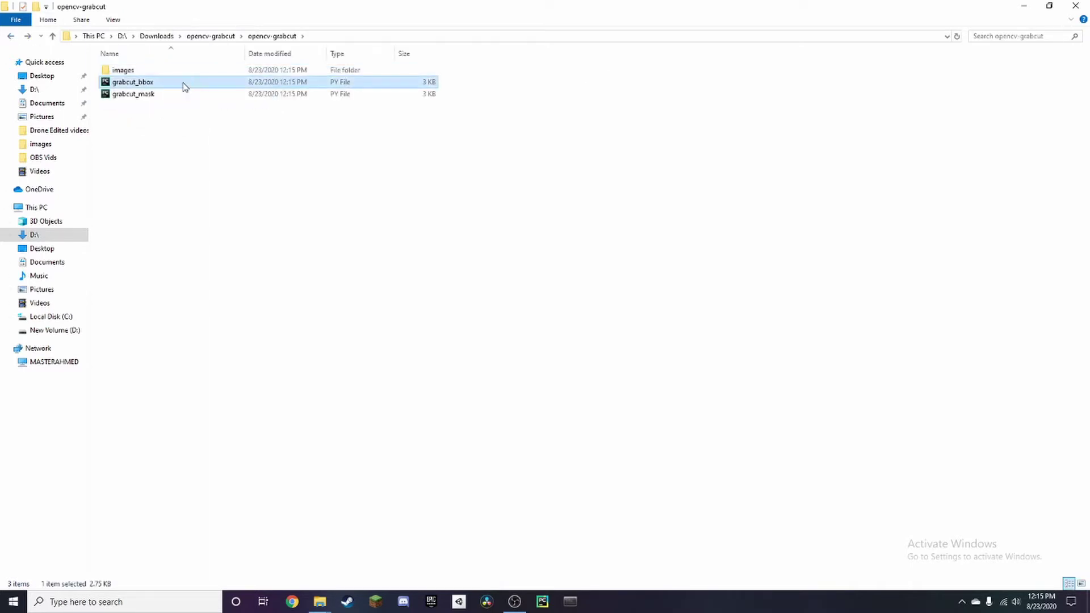
- Open grabcut_bbox.py, unfold its import lines and look at the default image name adrian.jpg
double_click(183, 83)
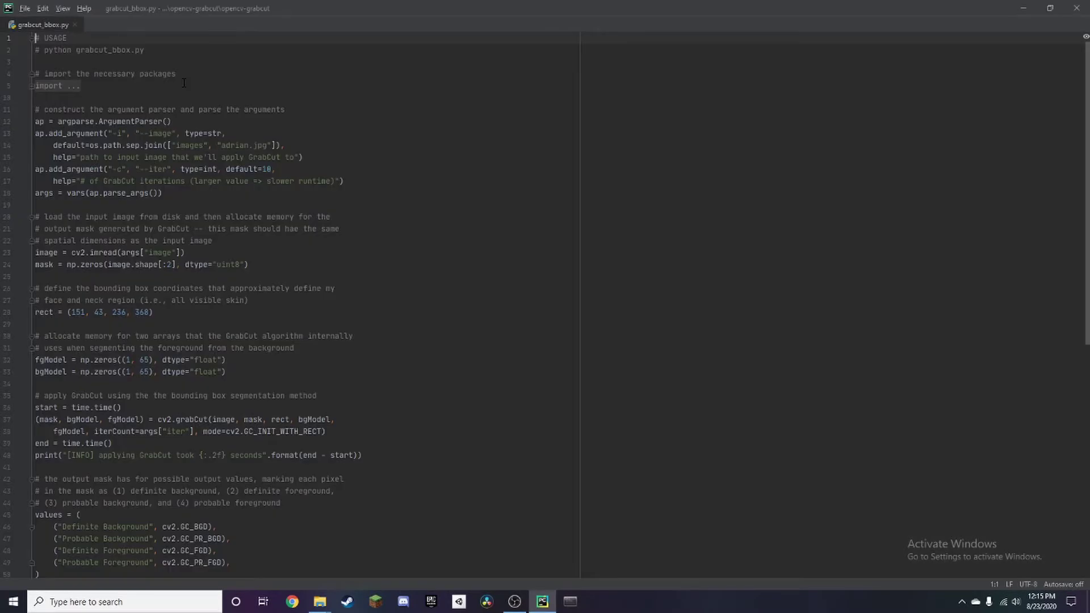
click(55, 85)
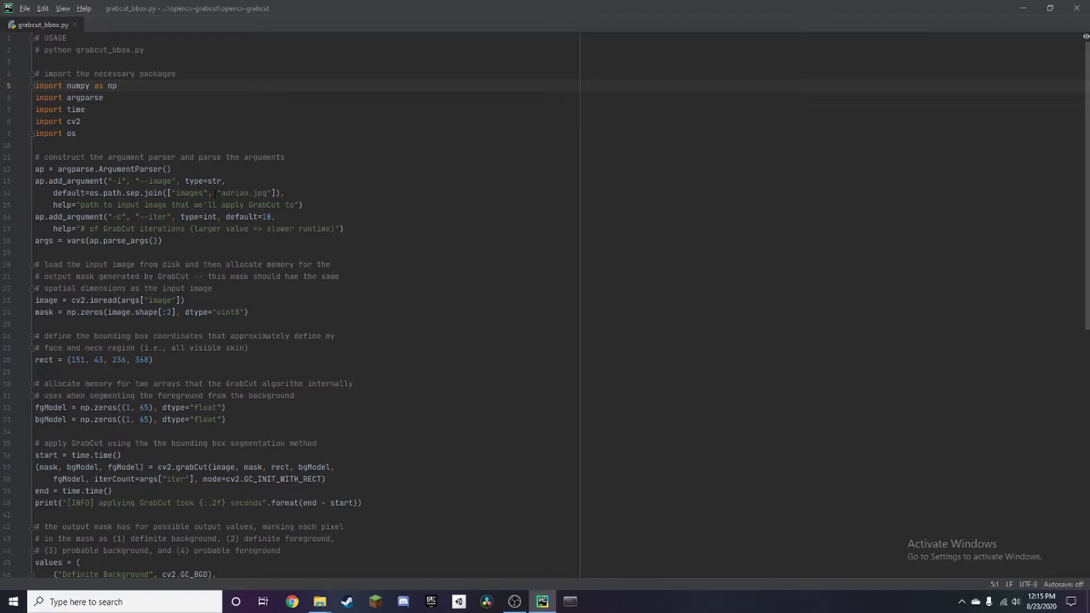
drag(220, 192, 266, 192)
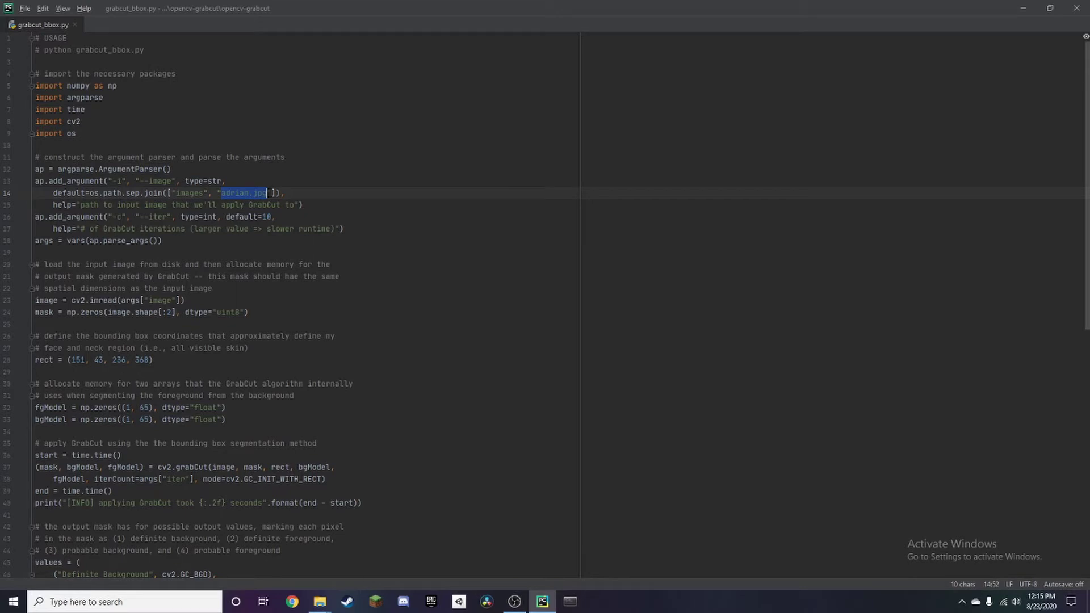
click(253, 157)
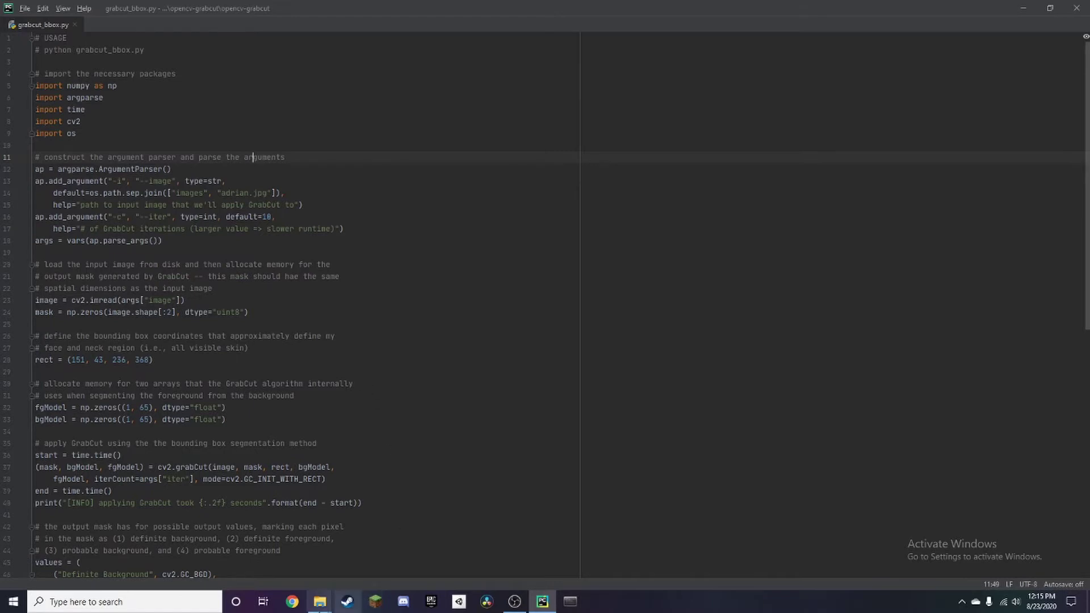
mouse_move(320, 602)
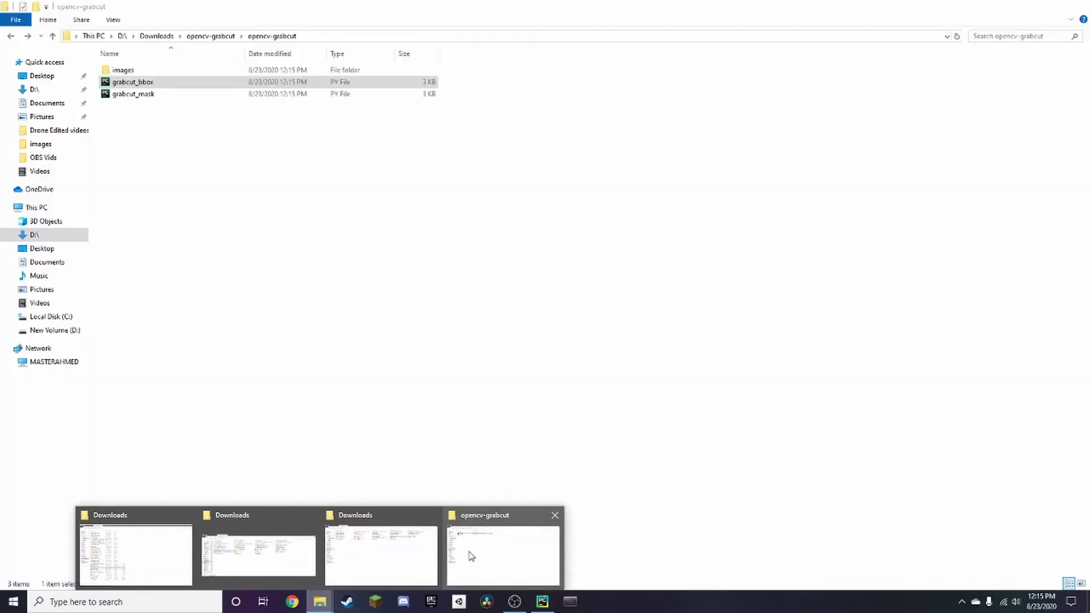
- Launch a maximized Command Prompt from the opencv-grabcut folder's address bar with cmd
click(468, 555)
click(319, 35)
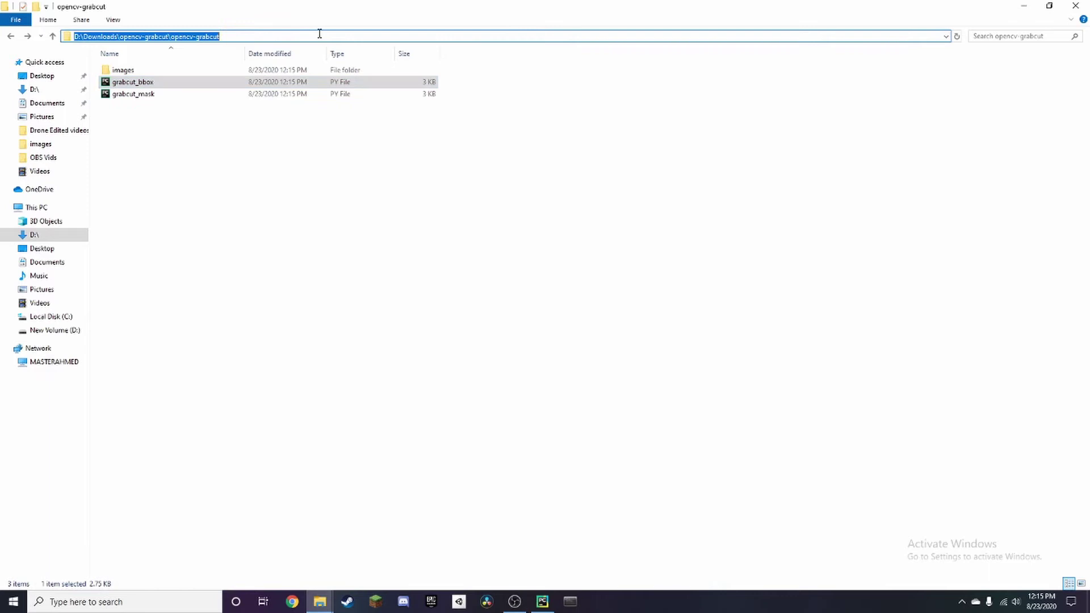
key(BackSpace)
text(md)
key(Return)
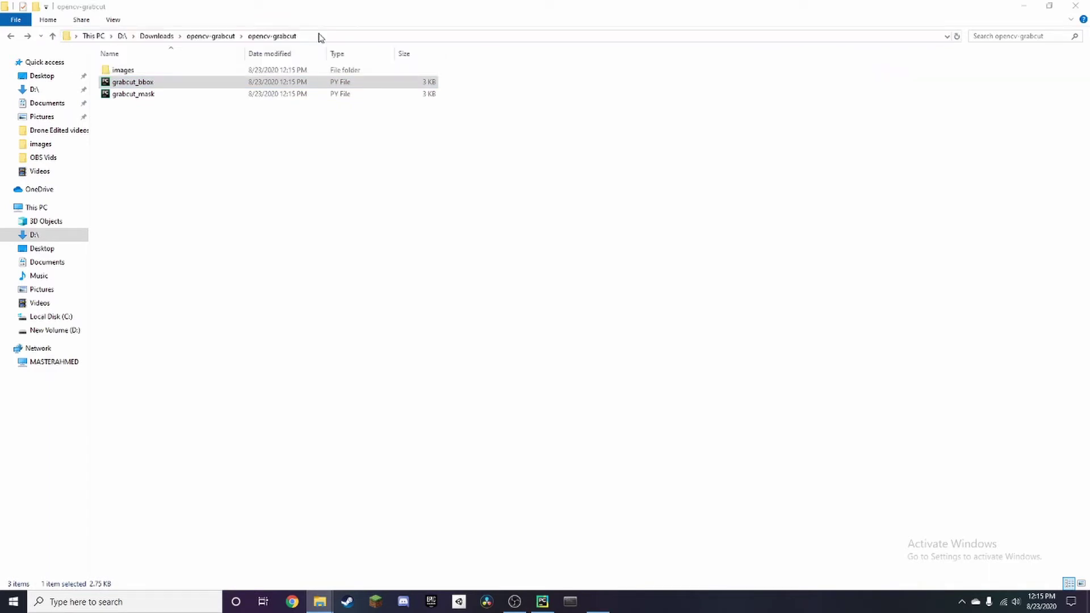
click(594, 83)
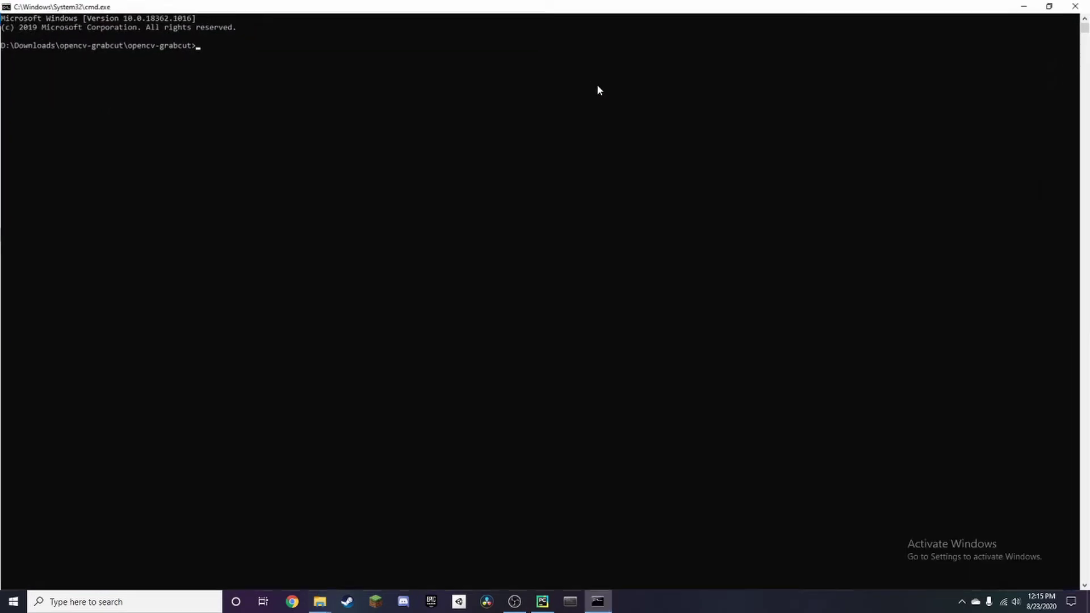
key(alt+Tab)
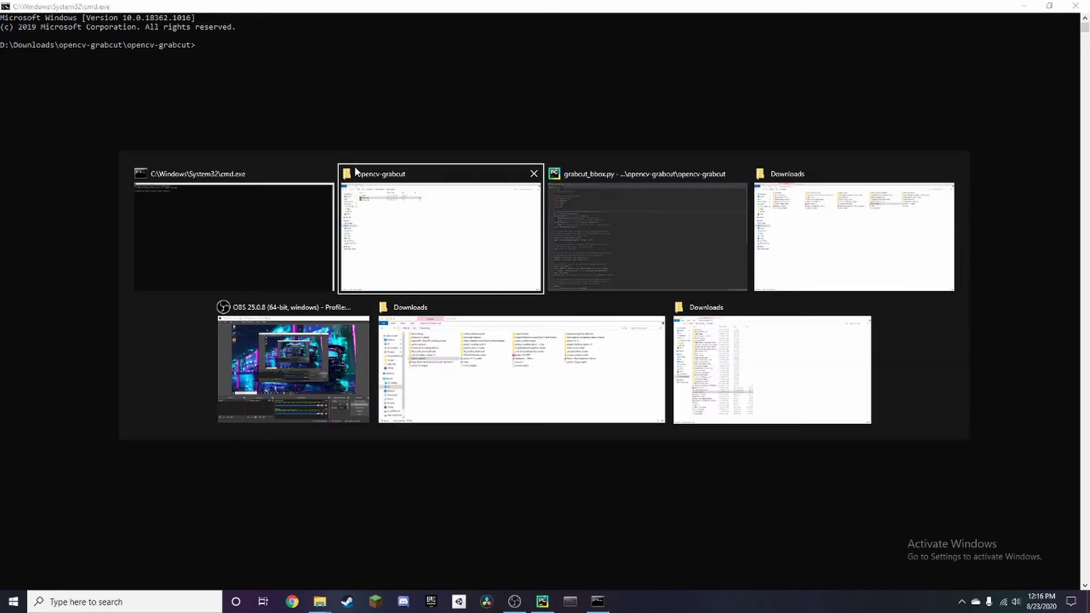
key(alt+Tab)
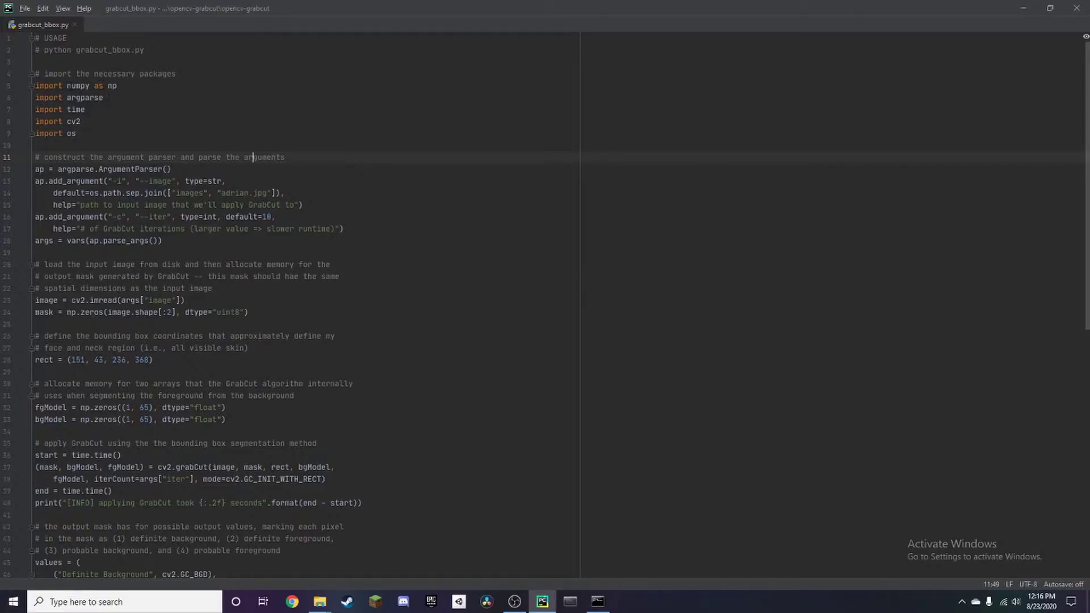
- Run pip install numpy, which reports it is already satisfied
key(alt+Tab)
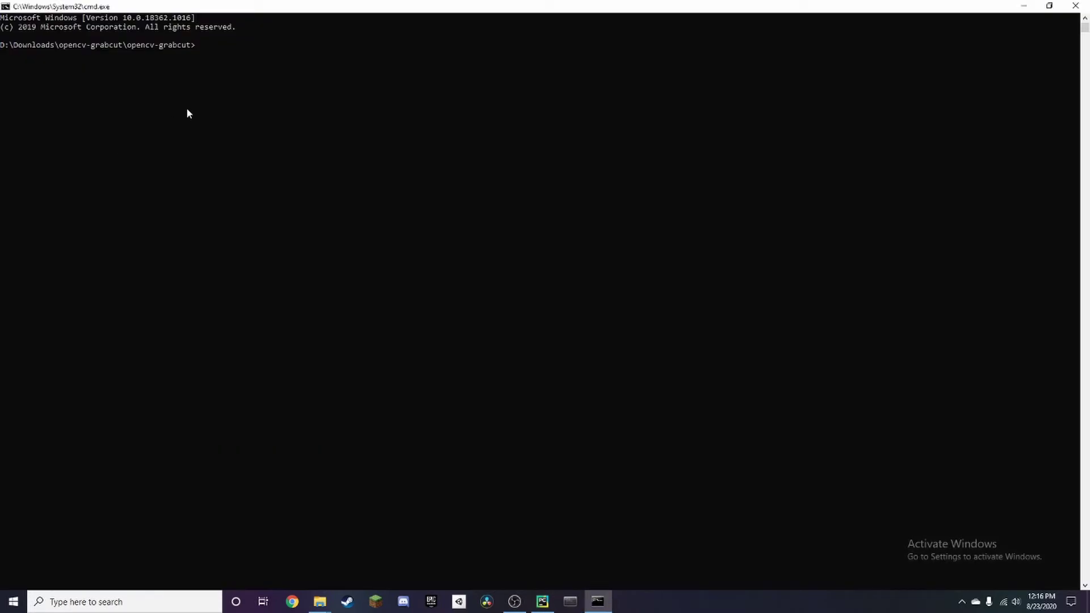
text(pip )
text(install n)
text(umpy)
key(Return)
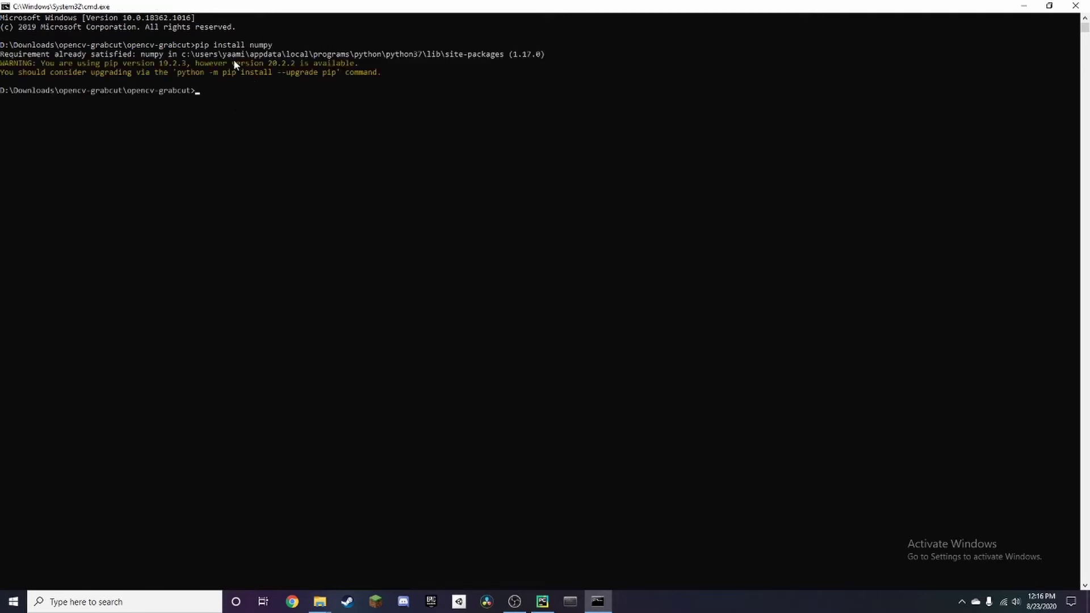
key(alt+Tab)
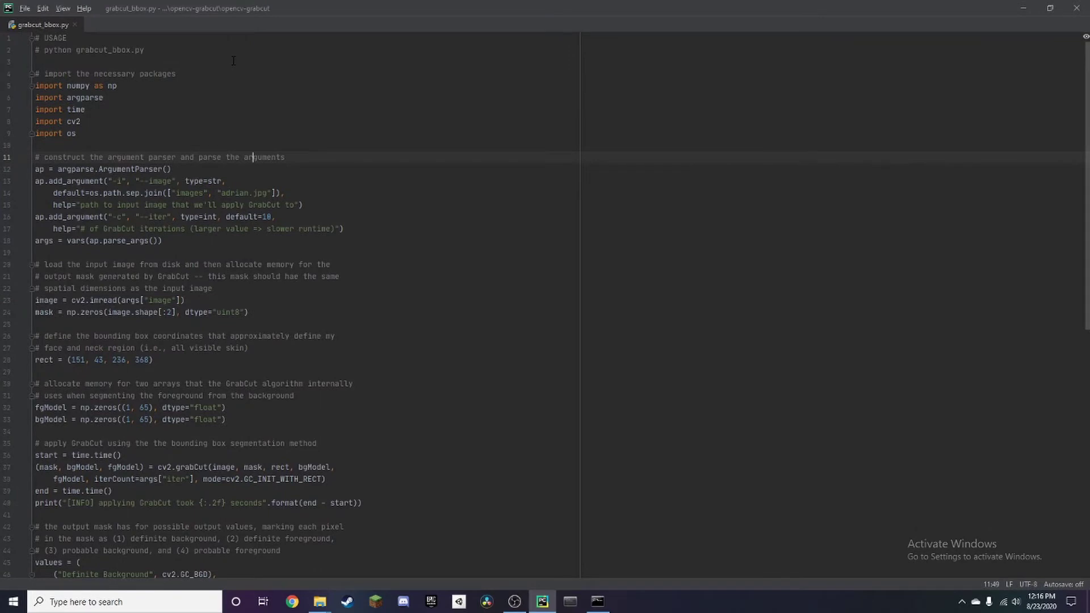
key(alt+Tab)
text(p)
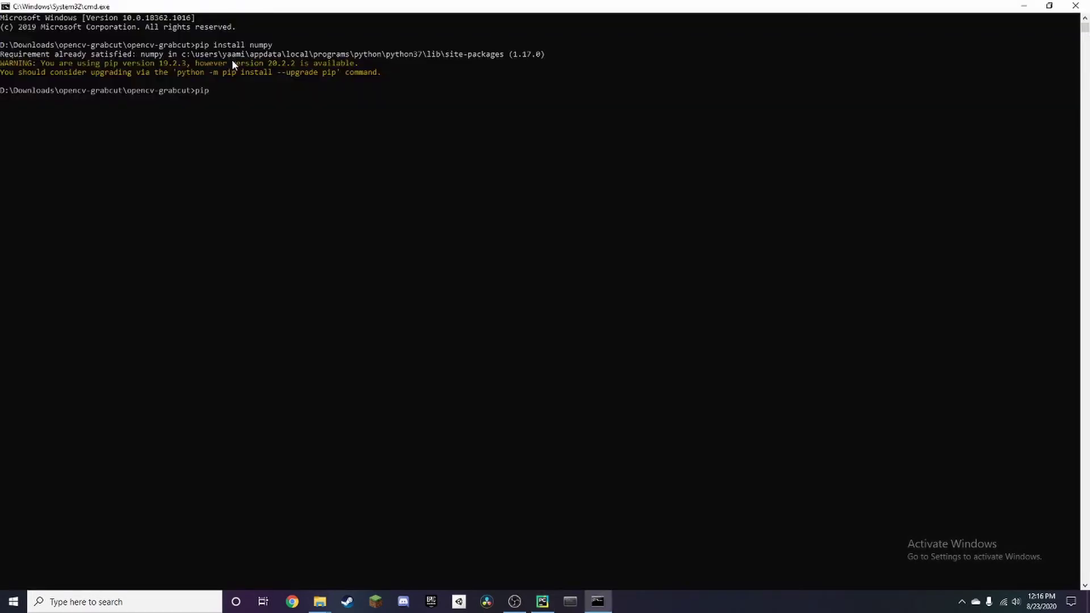
text( insta)
text(ll)
- Run pip install opencv-python, also already satisfied, after checking the script's adrian.jpg default
key(alt+Tab)
key(alt+Tab)
text( opencv)
text(-p)
text(ytho)
text(n)
key(Return)
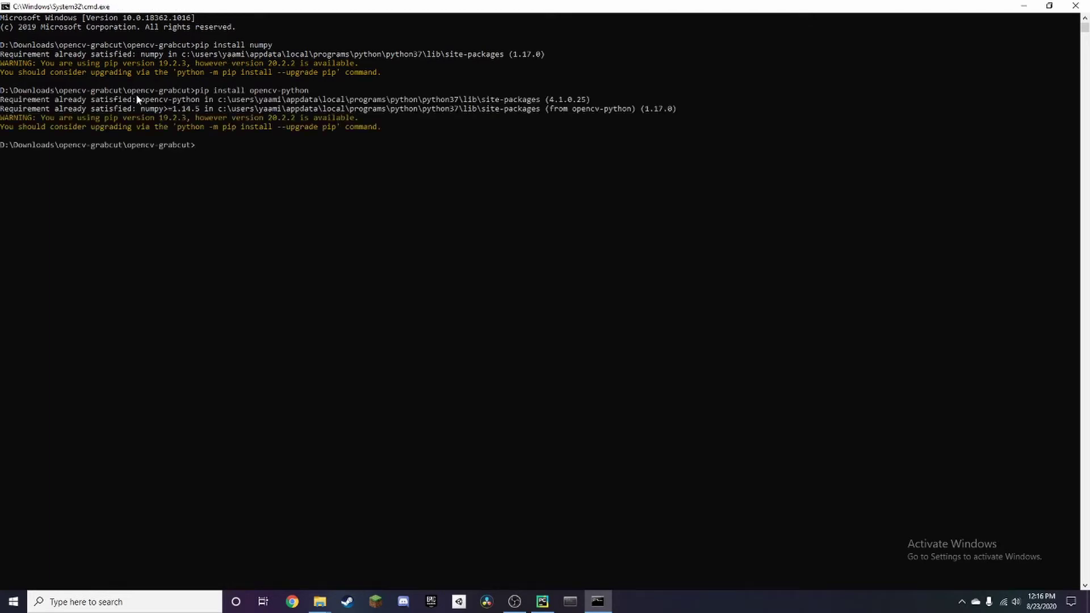
key(alt+Tab)
key(alt+Tab)
key(alt+Tab)
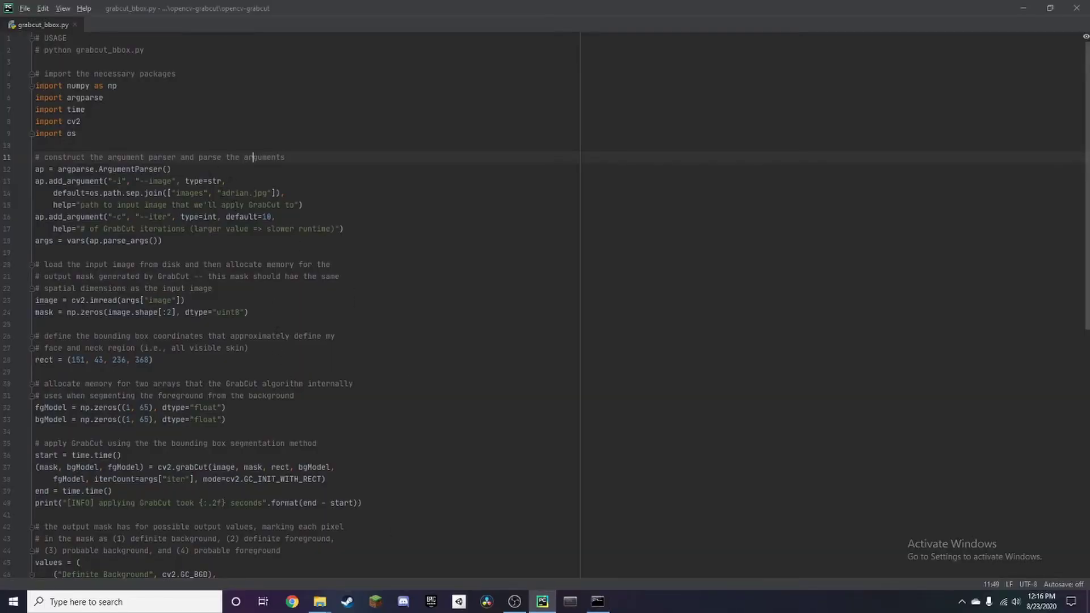
drag(222, 193, 268, 192)
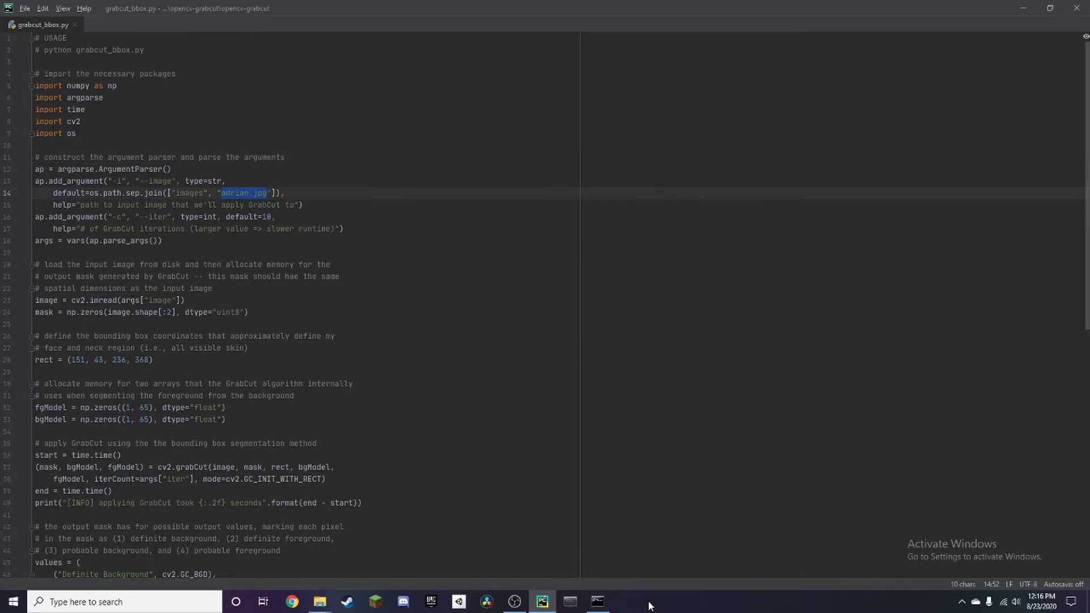
click(597, 602)
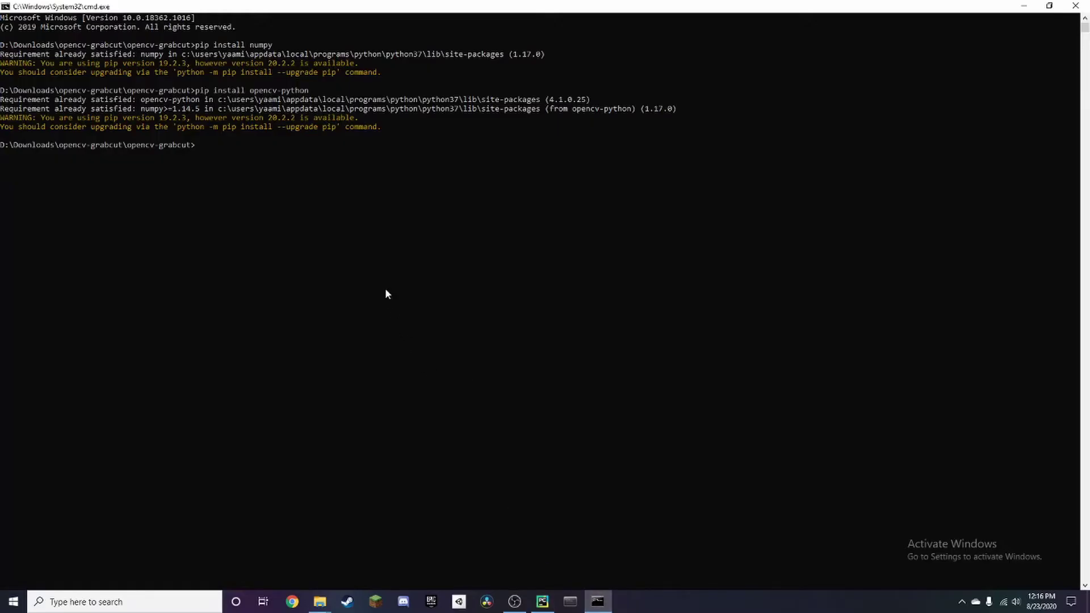
text(pyth)
text(on)
- Type python grabcut_bbox.py at the prompt, confirming the script name in the opencv-grabcut folder
click(319, 601)
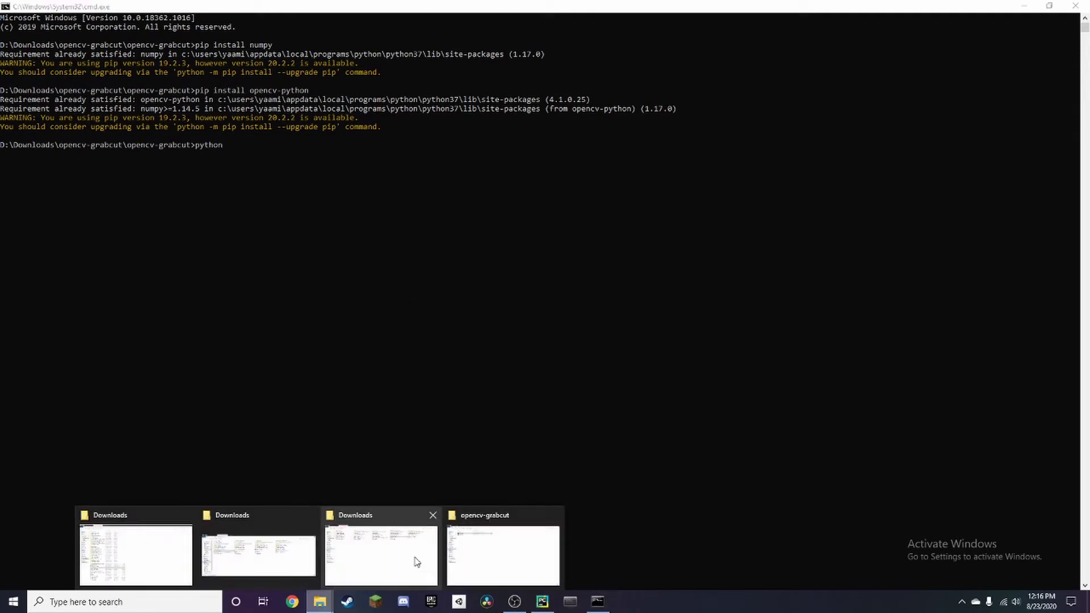
click(485, 563)
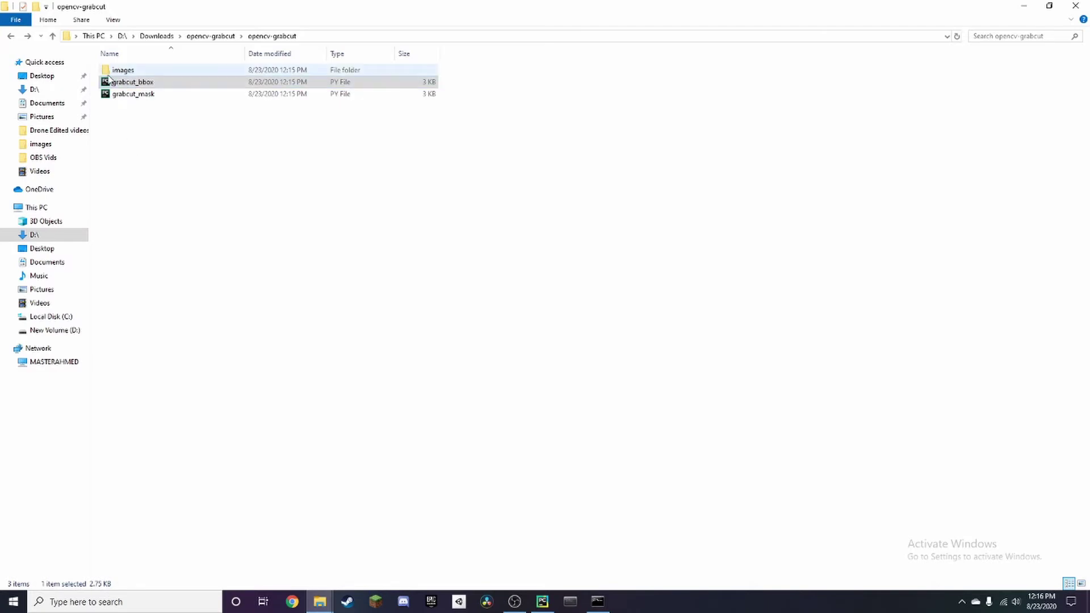
click(135, 82)
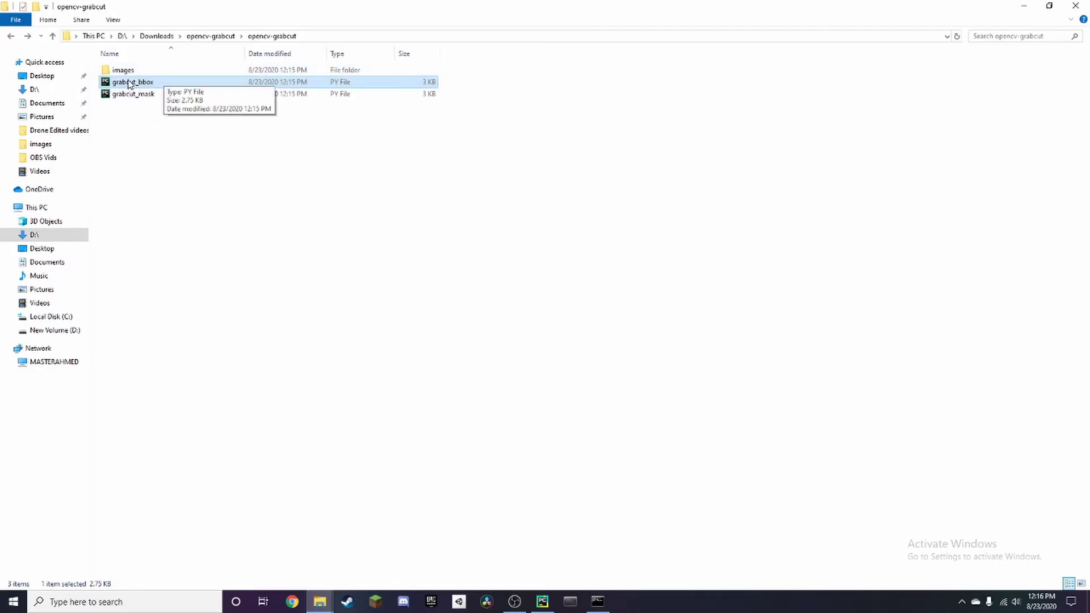
key(alt+Tab)
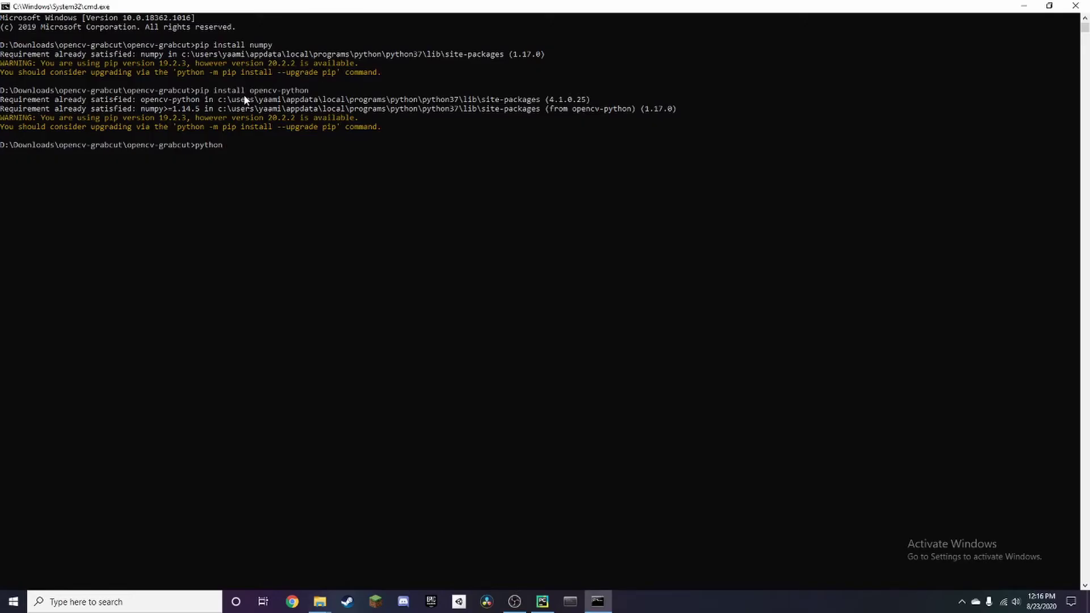
text(gra)
text(bcut)
key(alt+Tab)
key(alt+Tab)
text(_bbox)
key(alt+Tab)
key(alt+Tab)
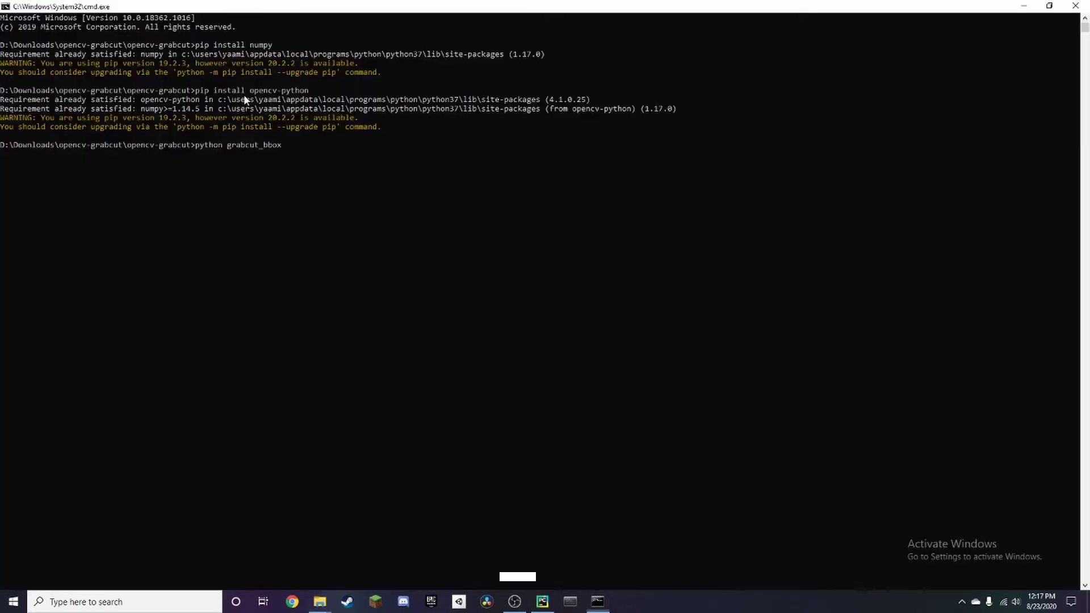
text(.py)
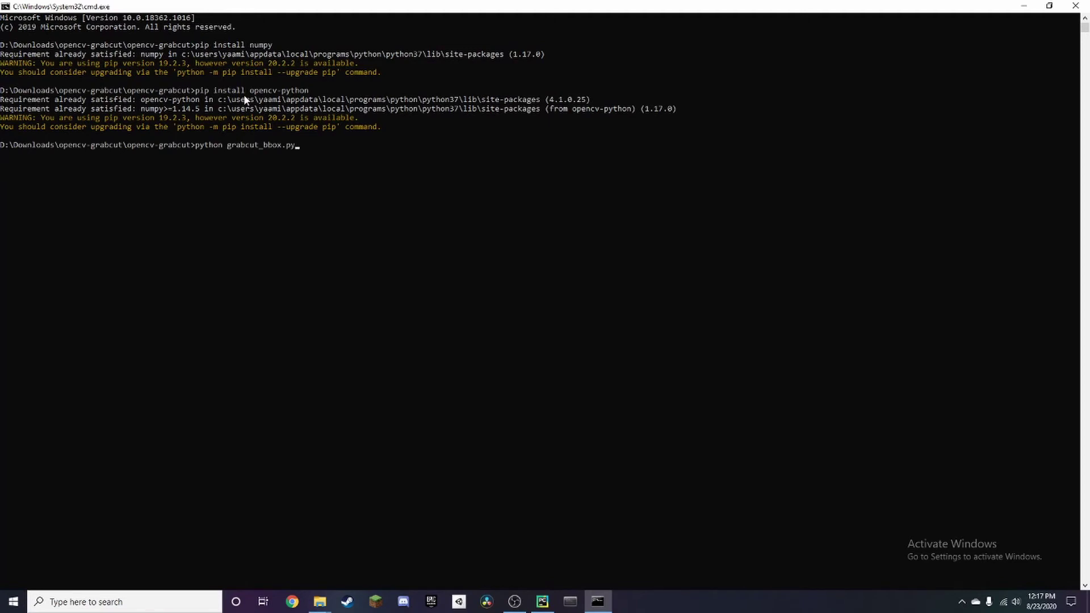
- Run grabcut_bbox.py, page through the four masks and the man's-head cut-out, then close them
key(Return)
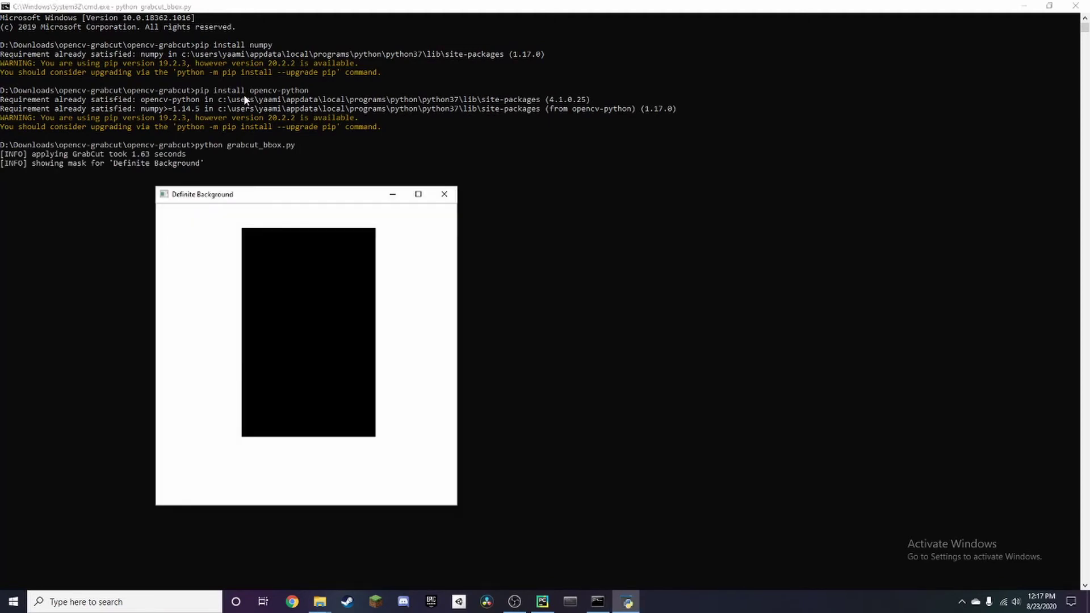
key(space)
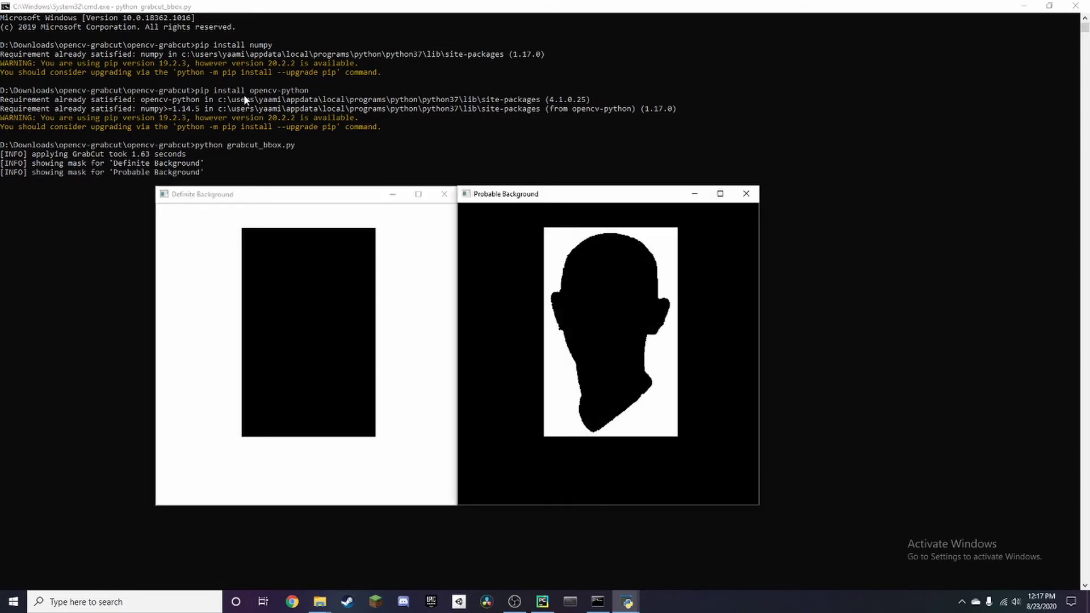
key(space)
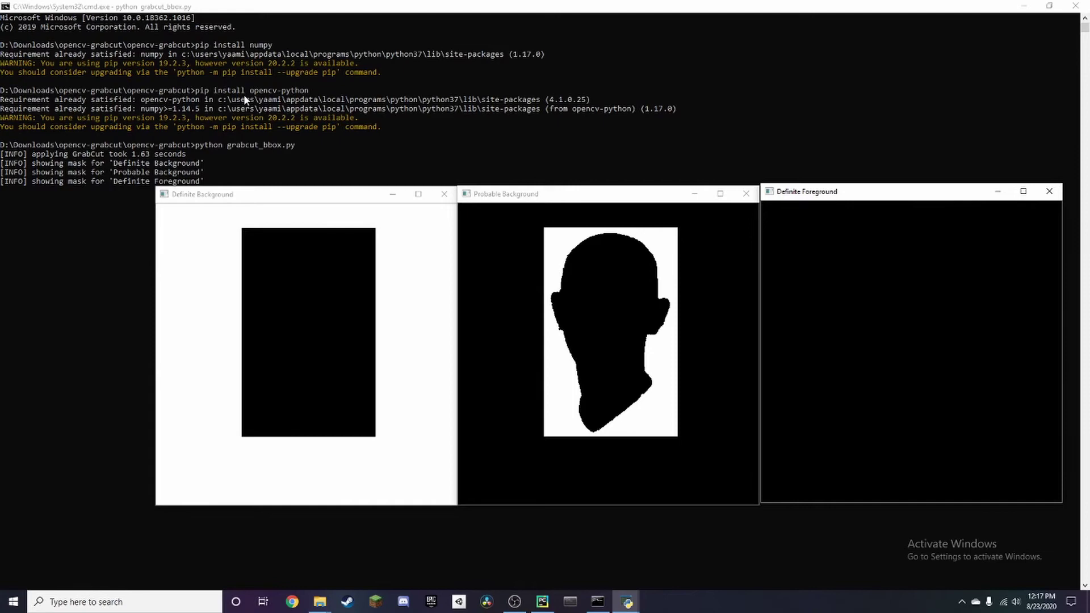
key(space)
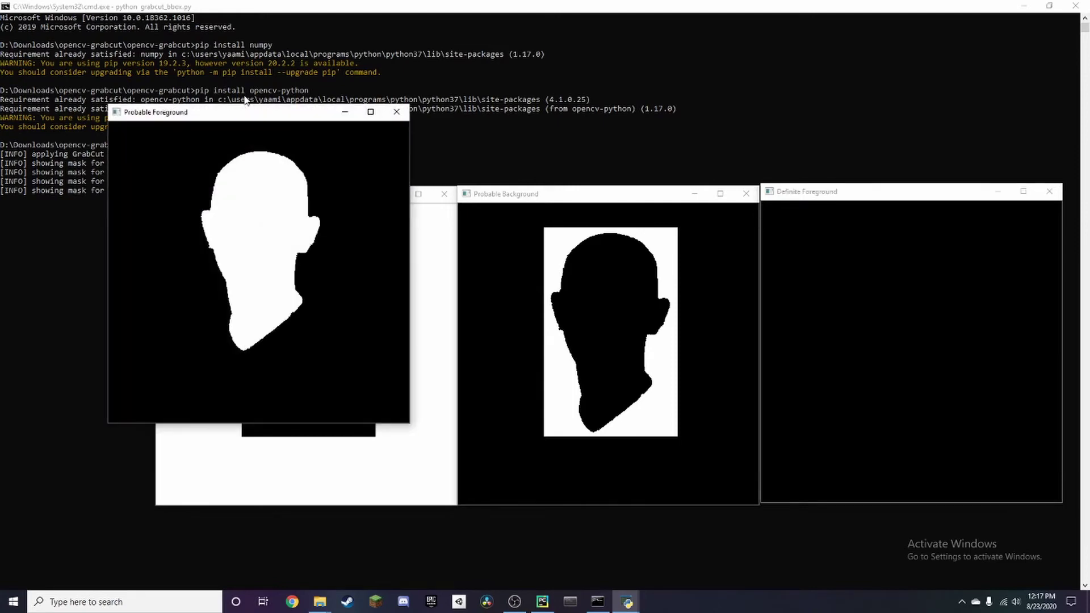
key(space)
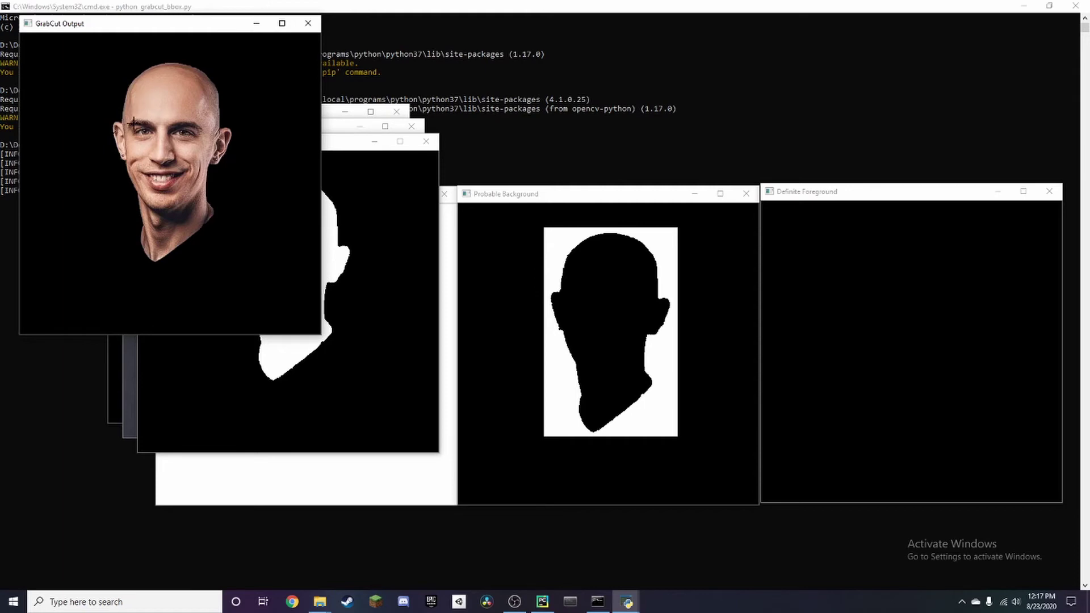
key(space)
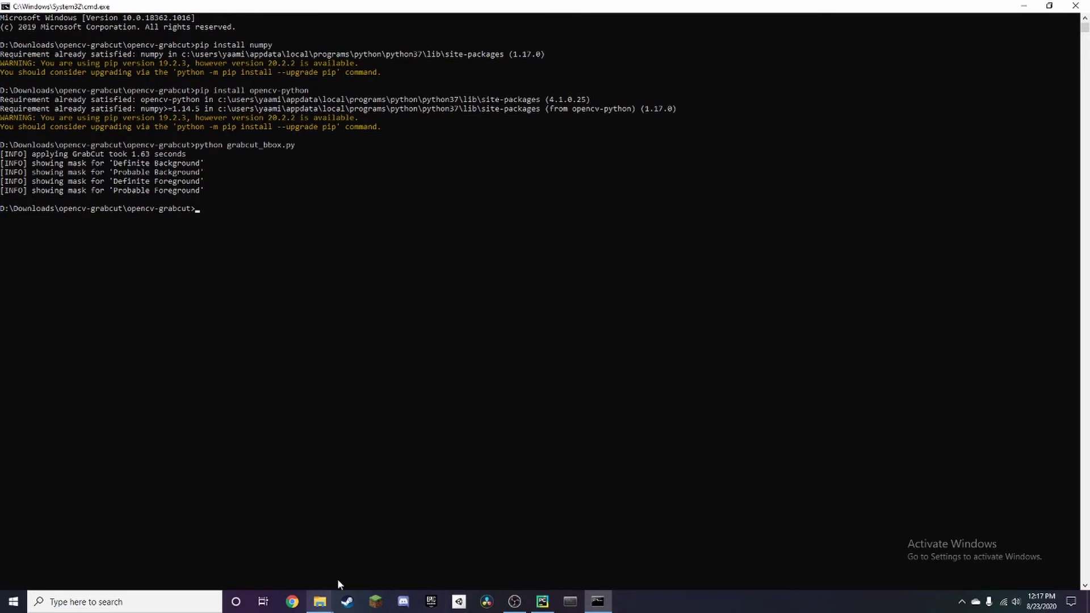
- Delete adrian.jpg from the script and check the lighthouse image's file type in Properties
click(541, 602)
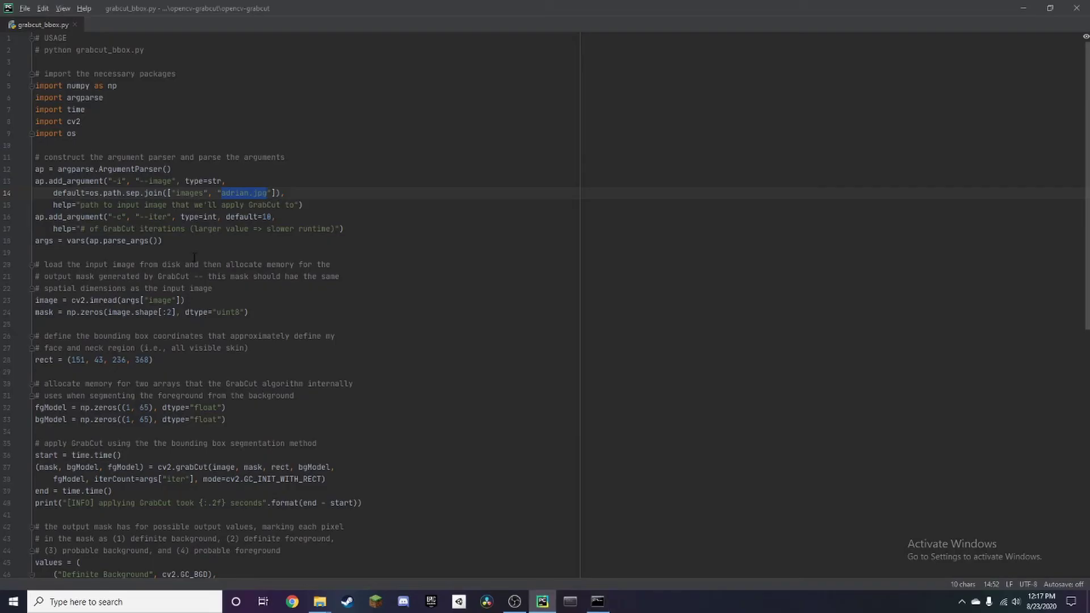
key(BackSpace)
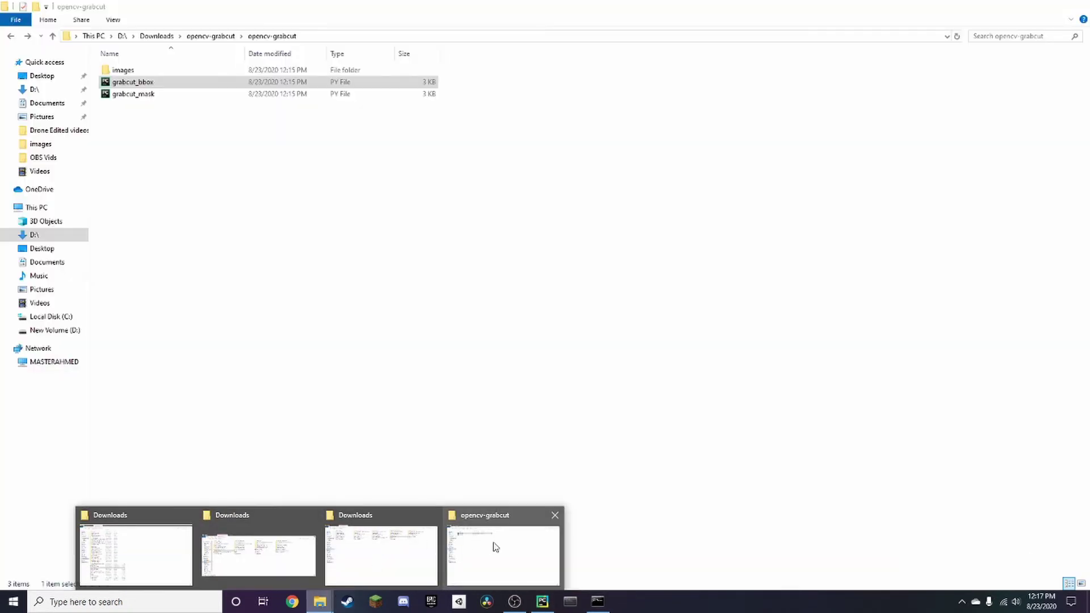
click(494, 548)
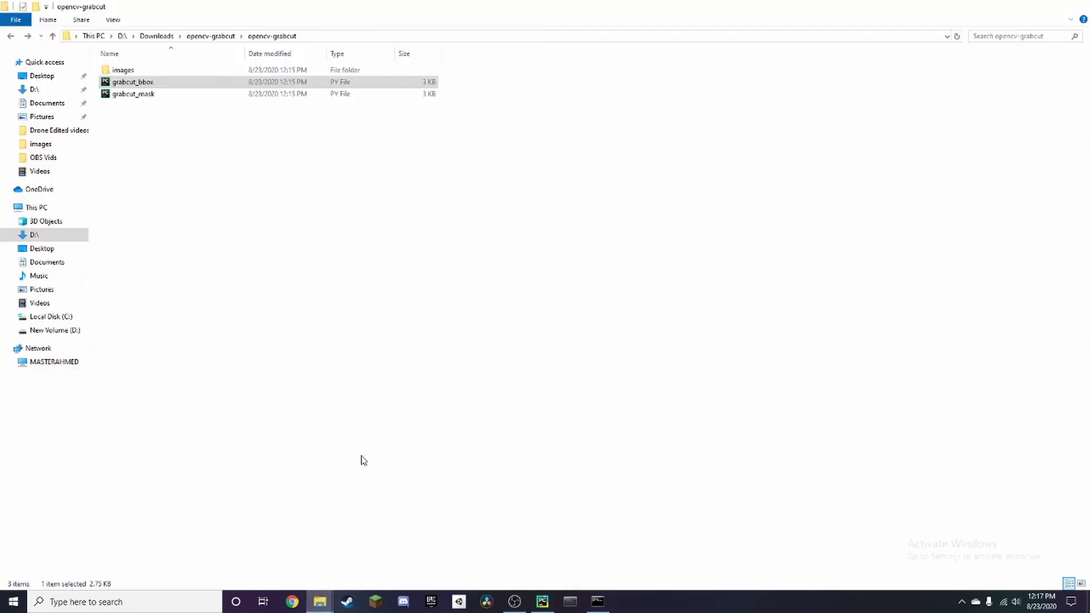
double_click(147, 71)
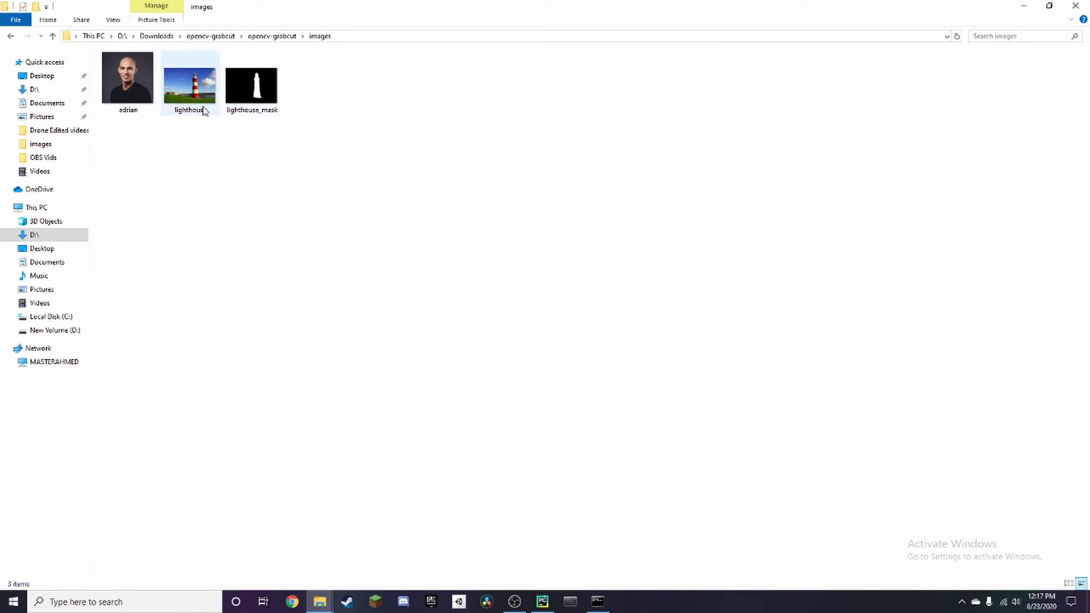
right_click(181, 99)
click(273, 417)
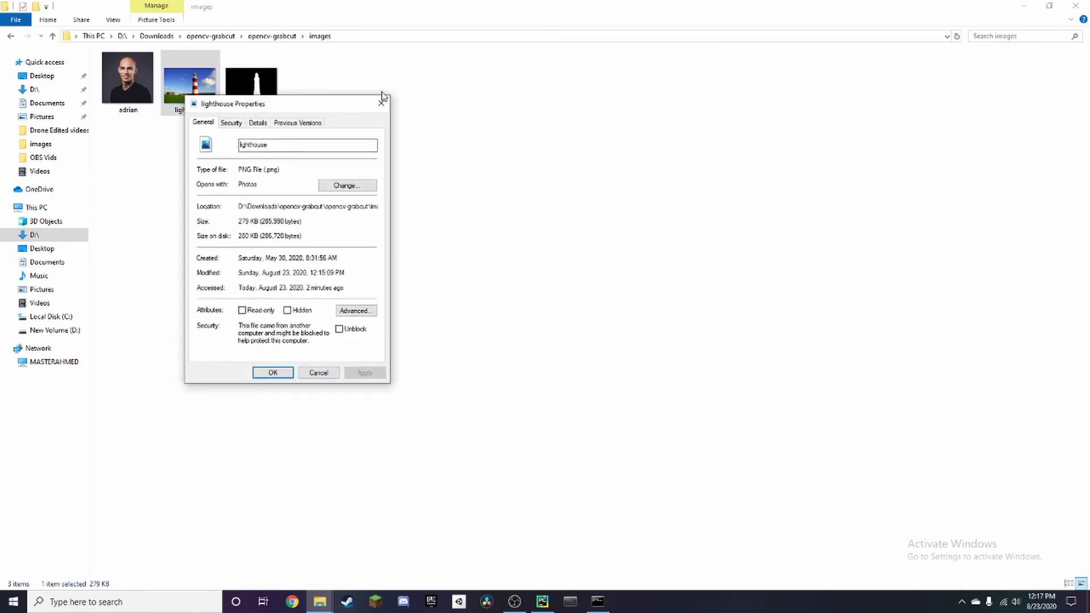
click(381, 103)
- Enter lighthouse.png as the default image and return to the command prompt
key(alt+Tab)
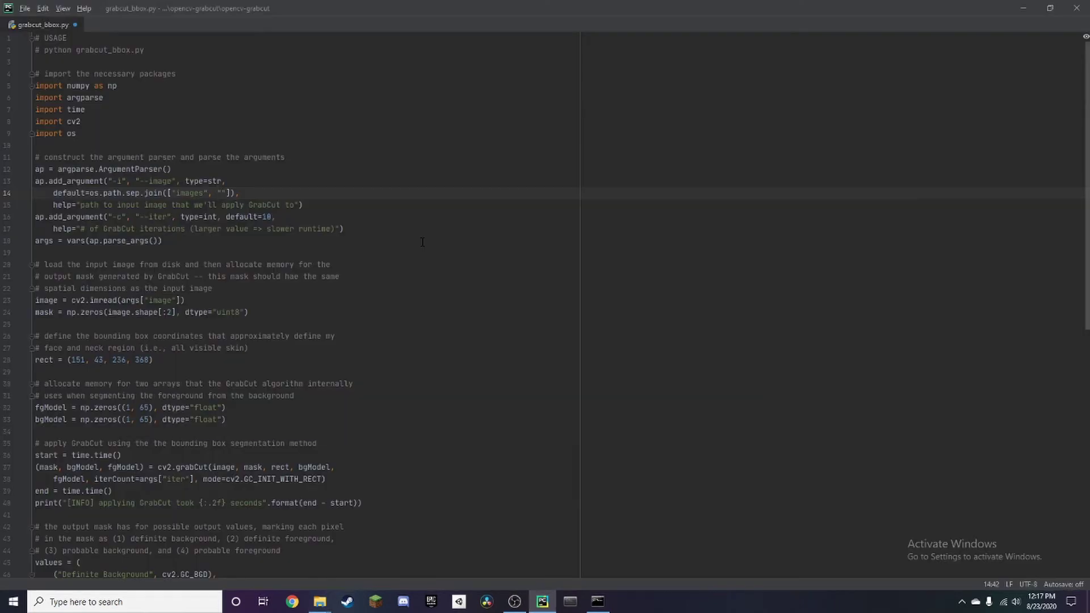
text(light)
text(house.)
text(png)
click(597, 602)
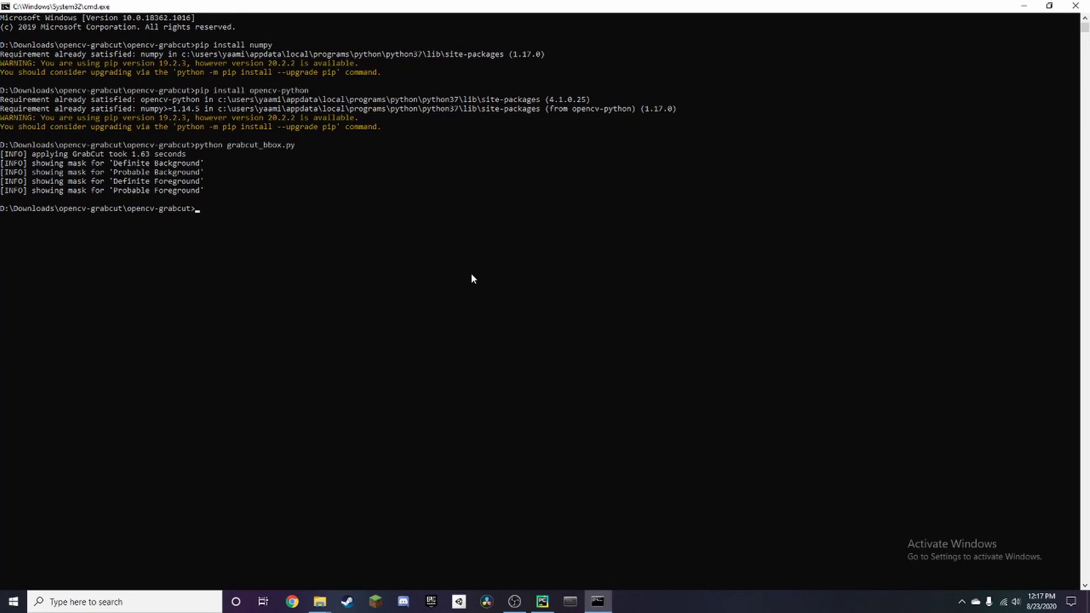
- Rerun python grabcut_bbox.py, step through the lighthouse masks and cut-out, and close them
key(Up)
key(Return)
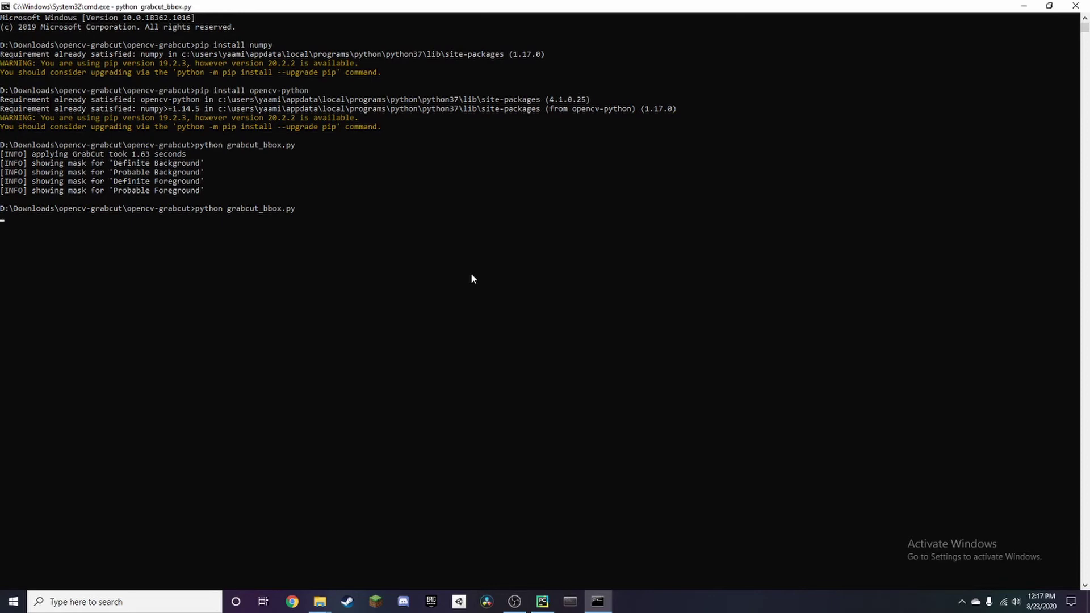
key(space)
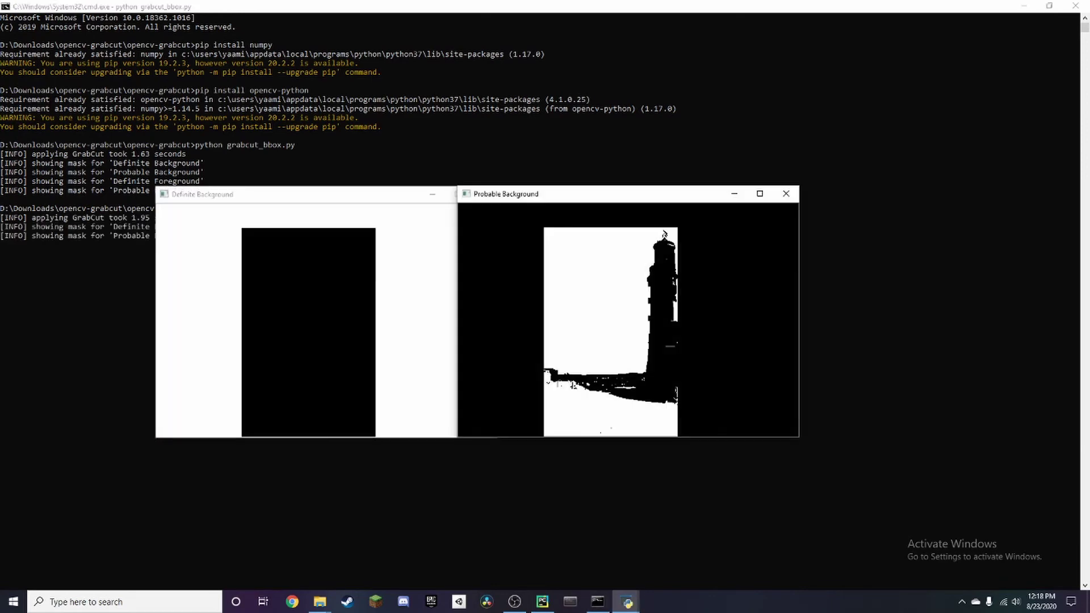
key(space)
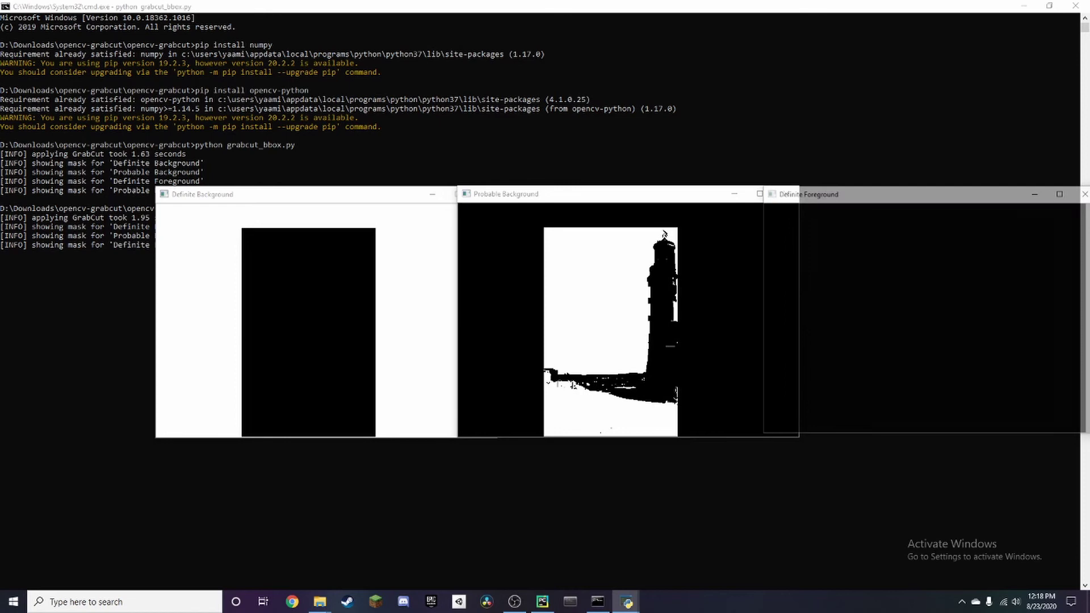
key(space)
key(space)
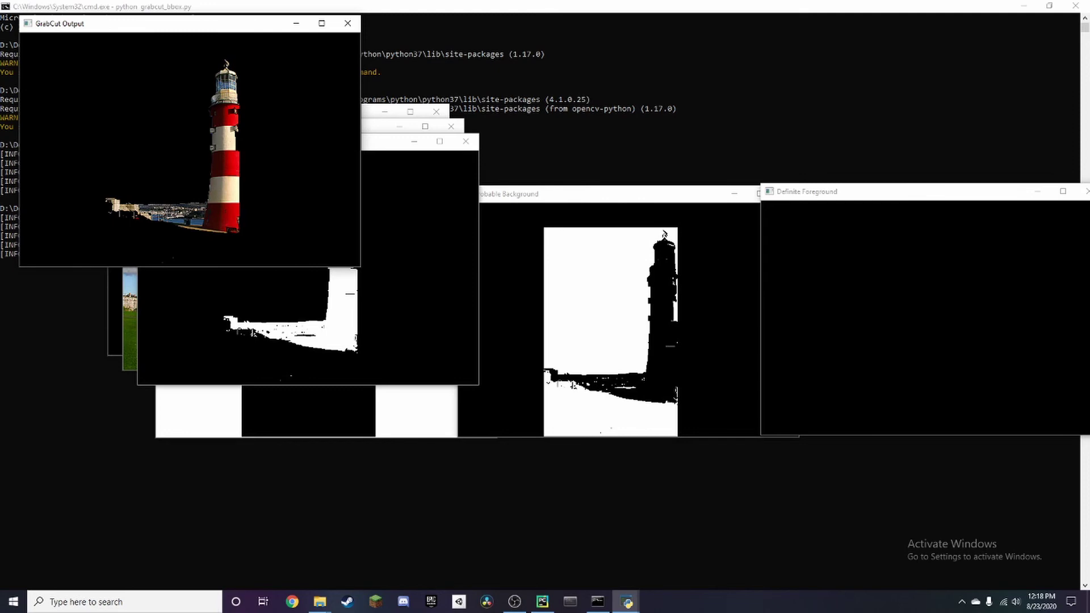
key(space)
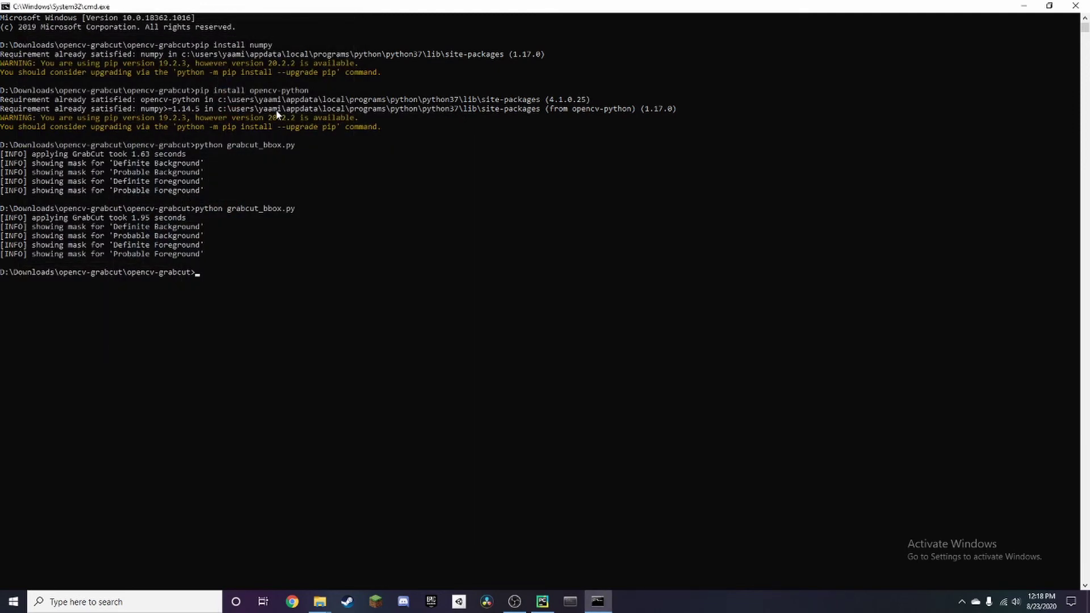